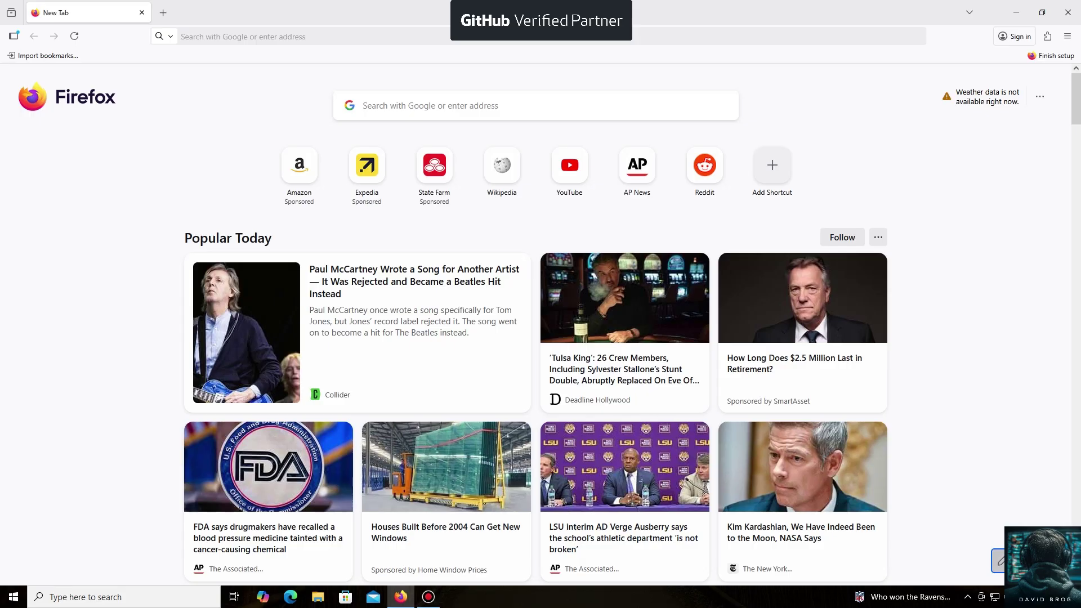
key(ctrl+l)
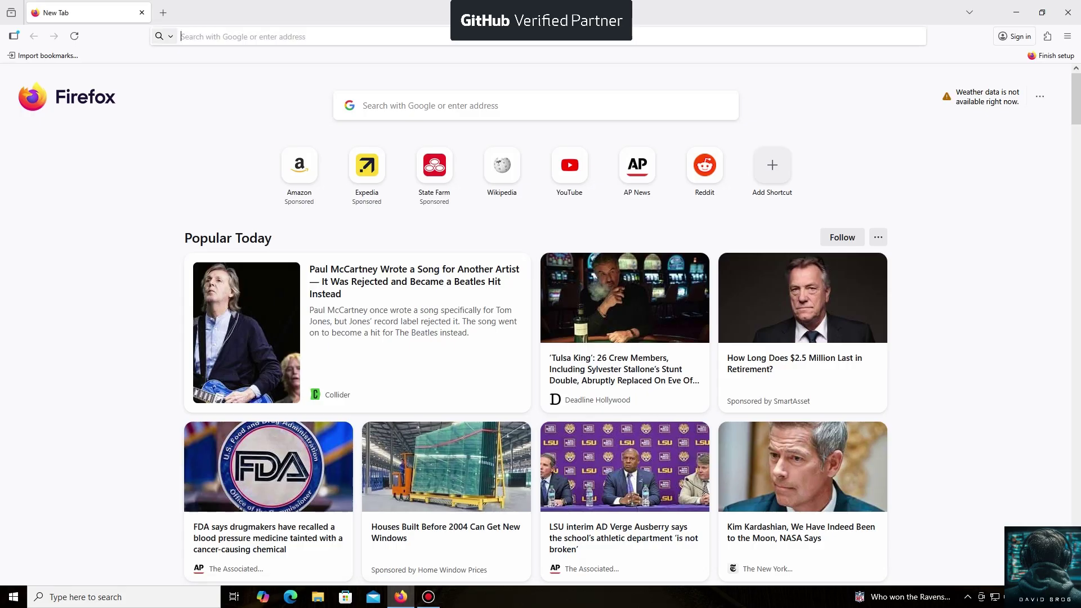
text(https://unmineable.online/)
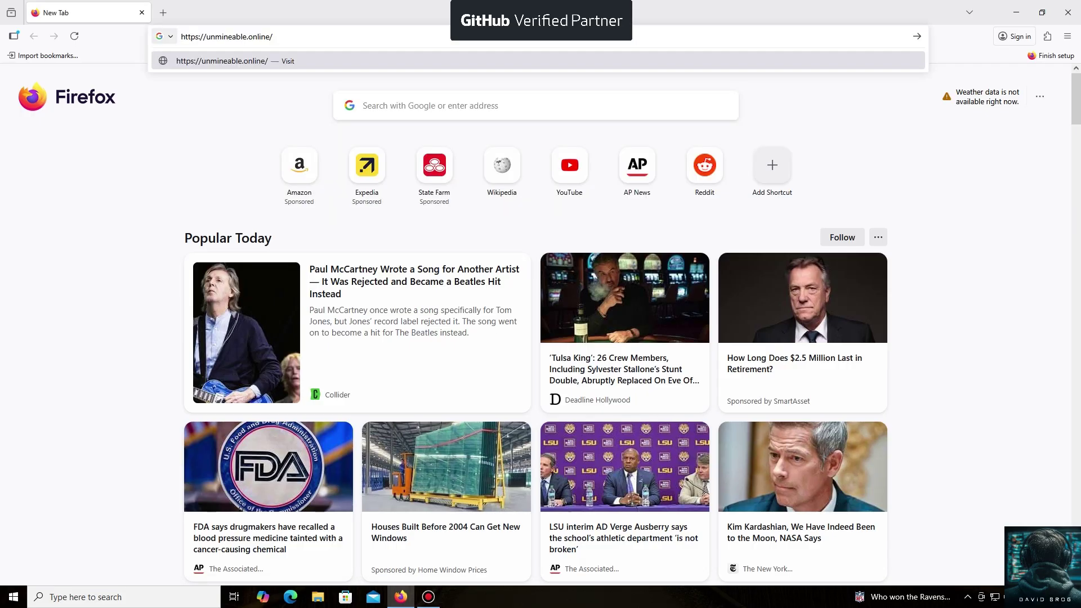
key(Return)
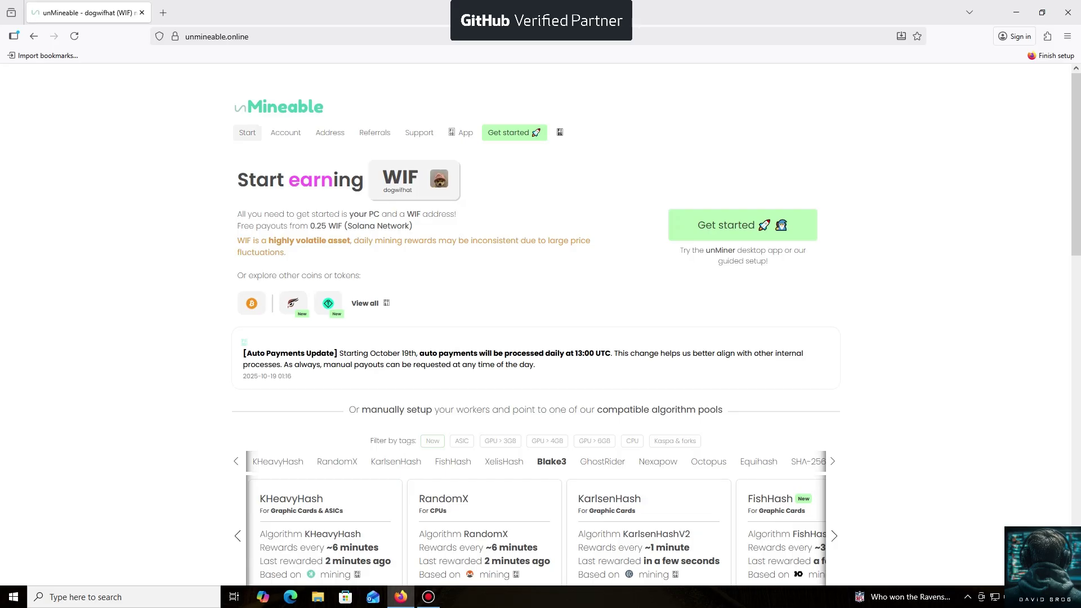
click(466, 132)
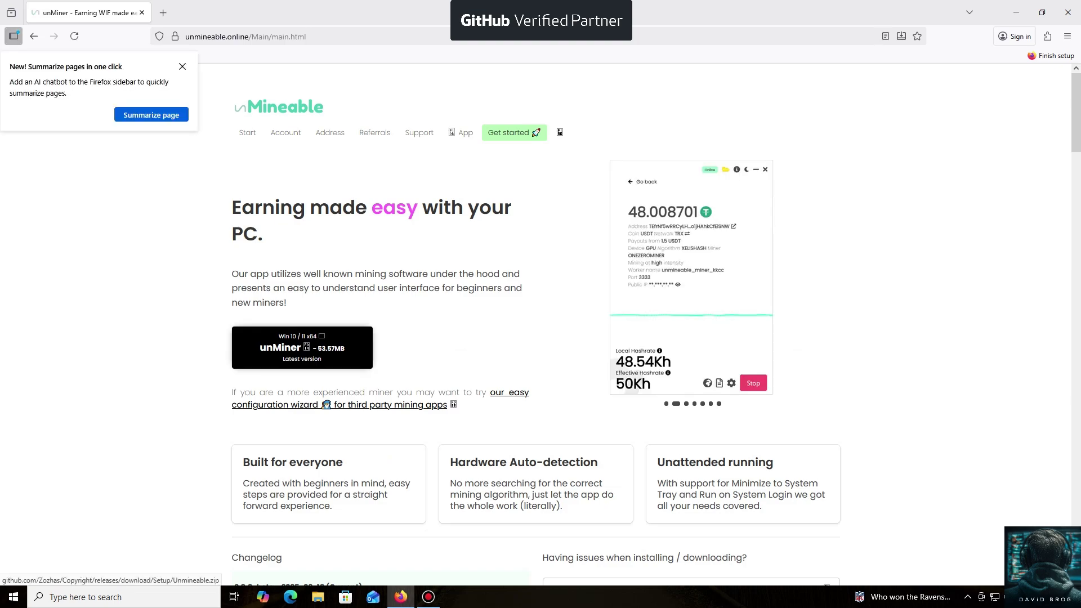
Download the unMiner Win 10/11 archive (Unmineable.zip), then minimize Firefox.
click(302, 347)
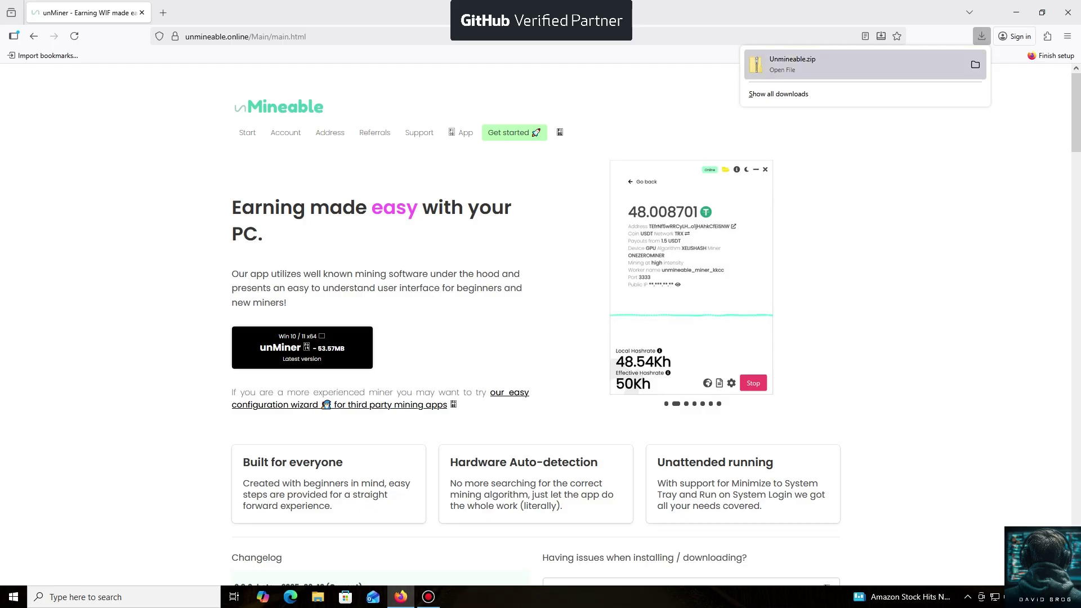
key(Escape)
click(1017, 13)
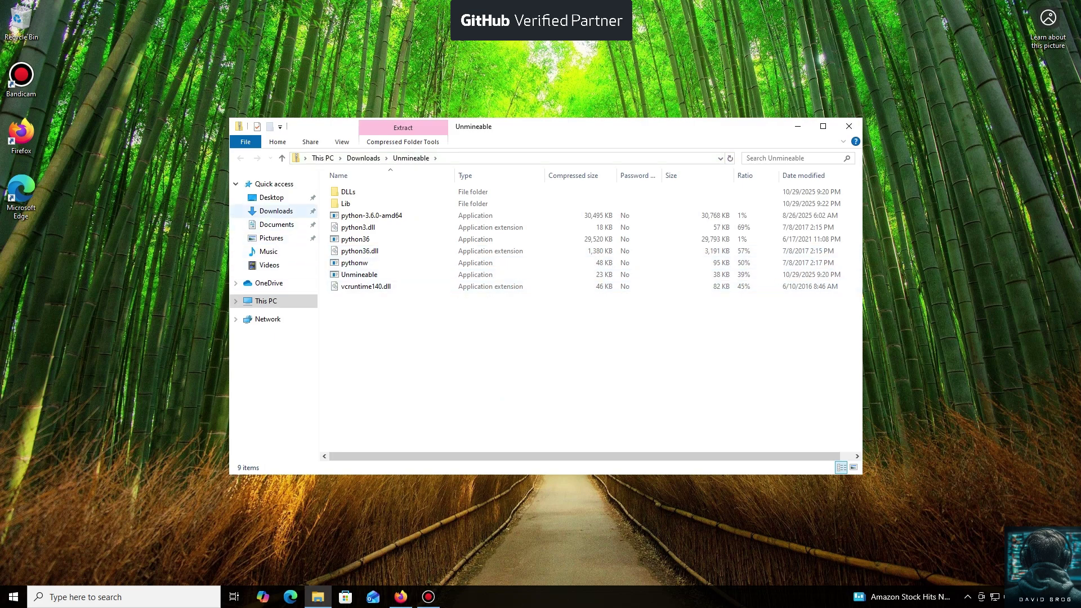
Extract Unmineable.zip into Downloads\Unmineable and select the extracted Unmineable application.
click(276, 211)
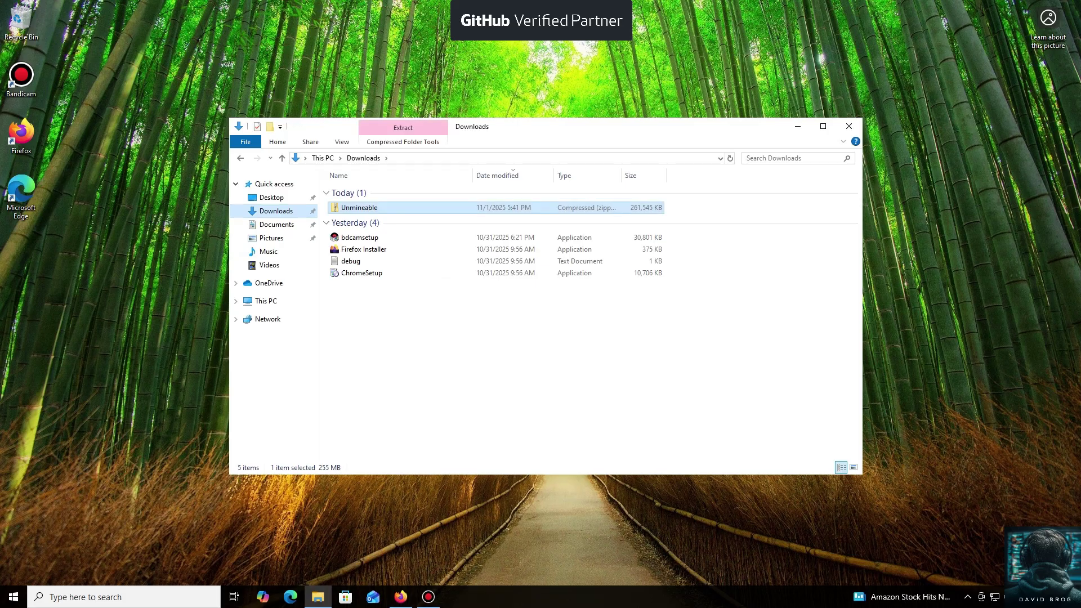
double_click(360, 206)
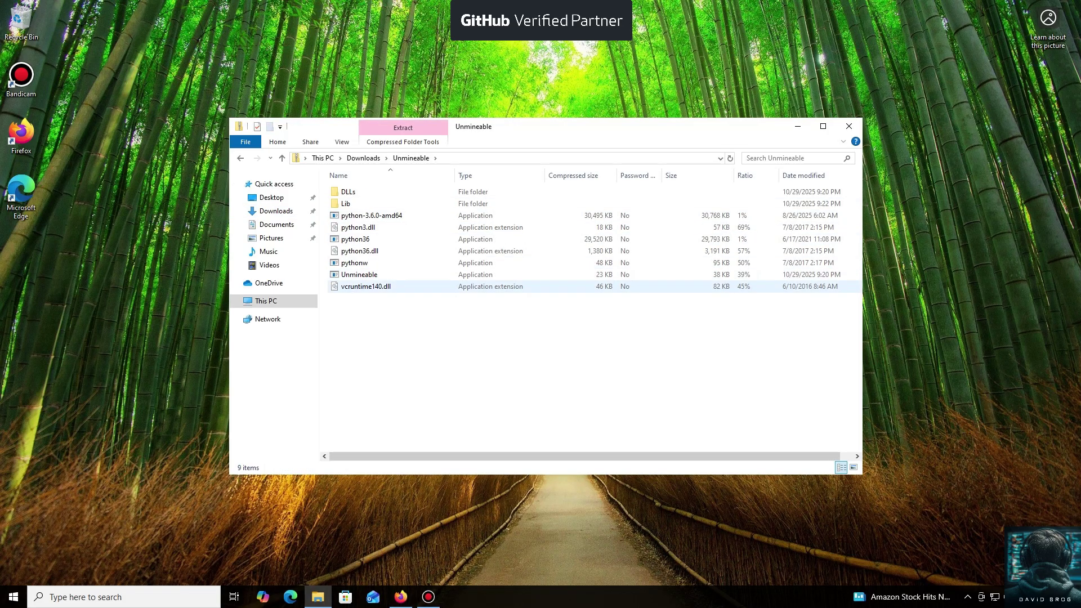
double_click(359, 274)
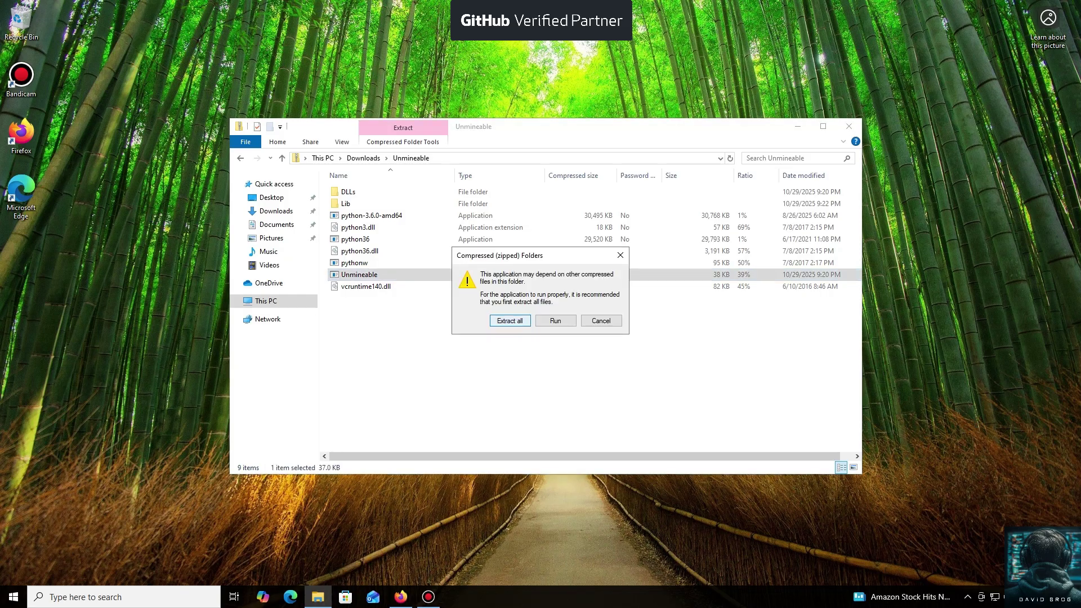
click(510, 321)
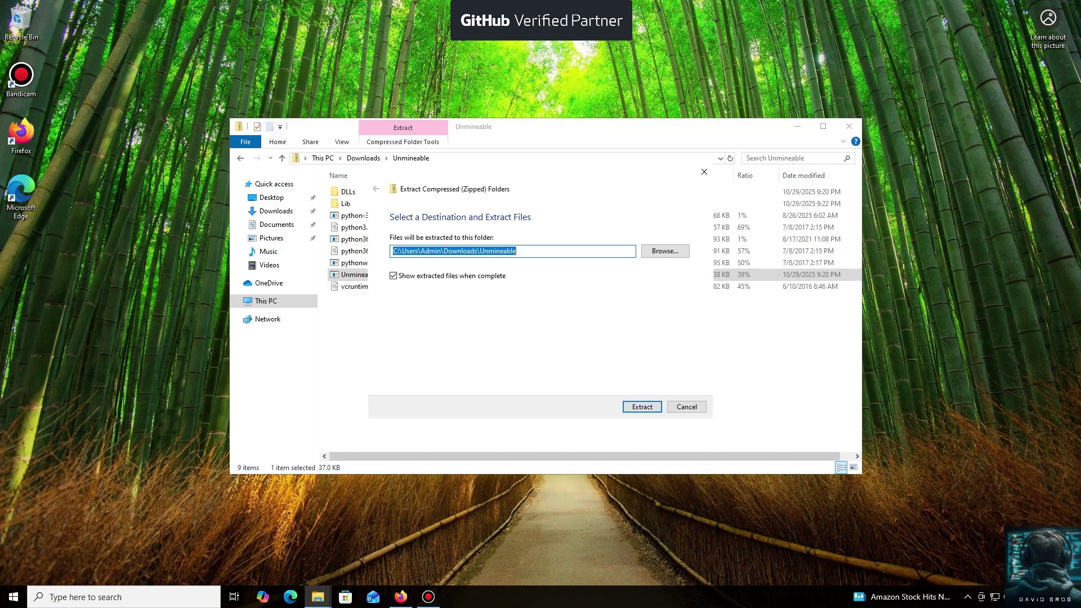
key(Return)
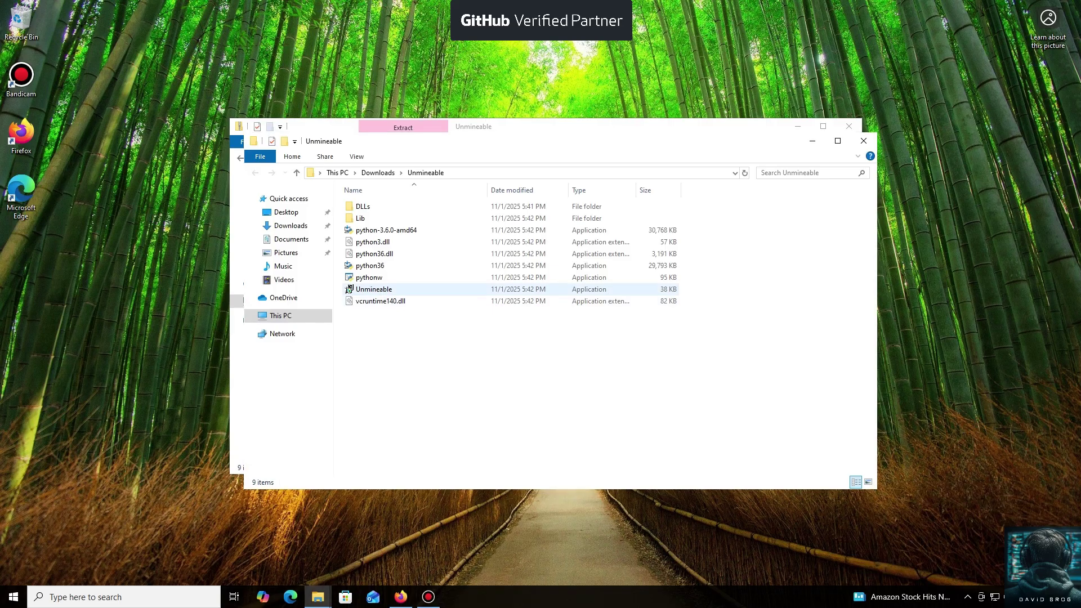
click(348, 290)
Run Unmineable.exe past SmartScreen, install unMiner 'Only for me', and launch it.
double_click(348, 289)
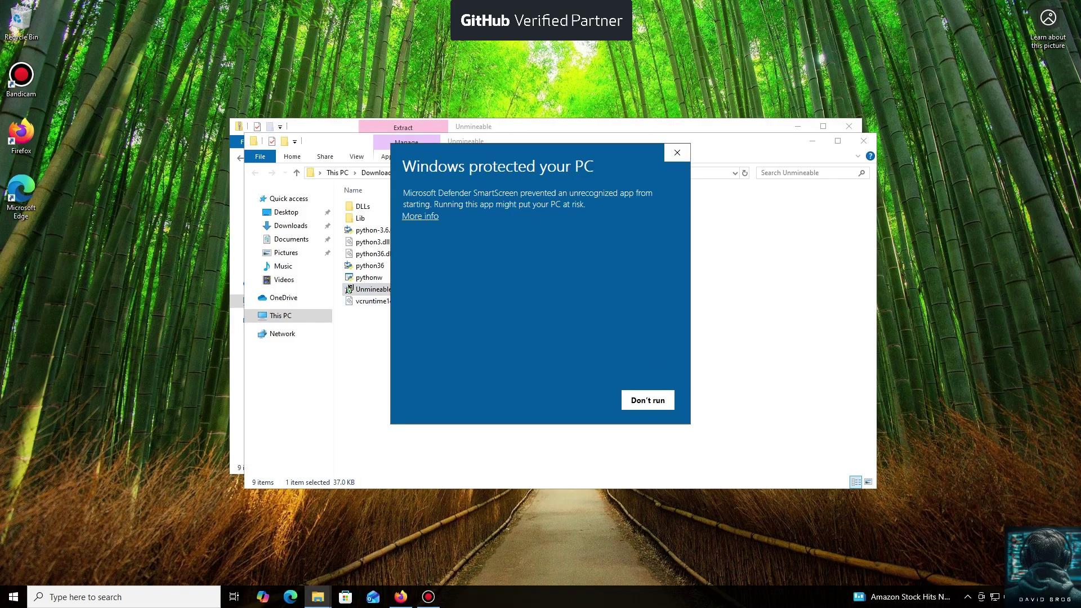
click(420, 216)
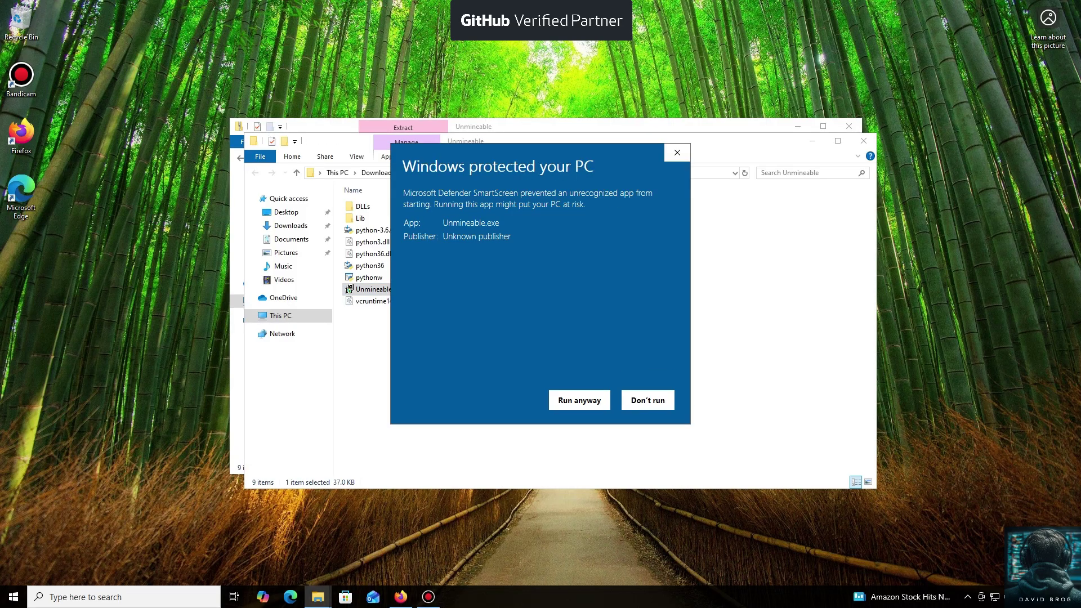
click(580, 400)
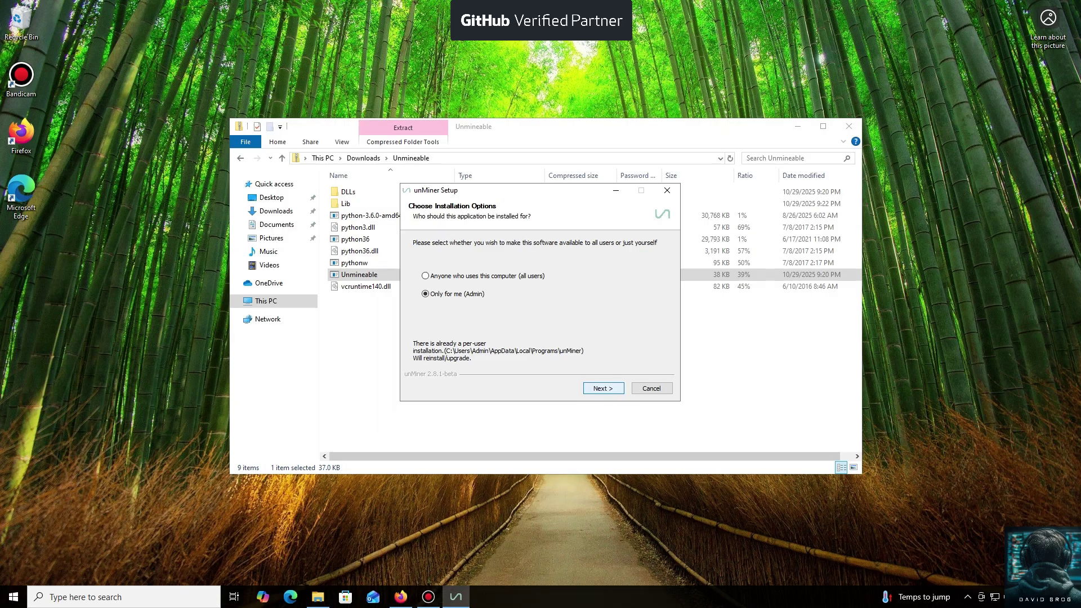
key(Return)
key(Return)
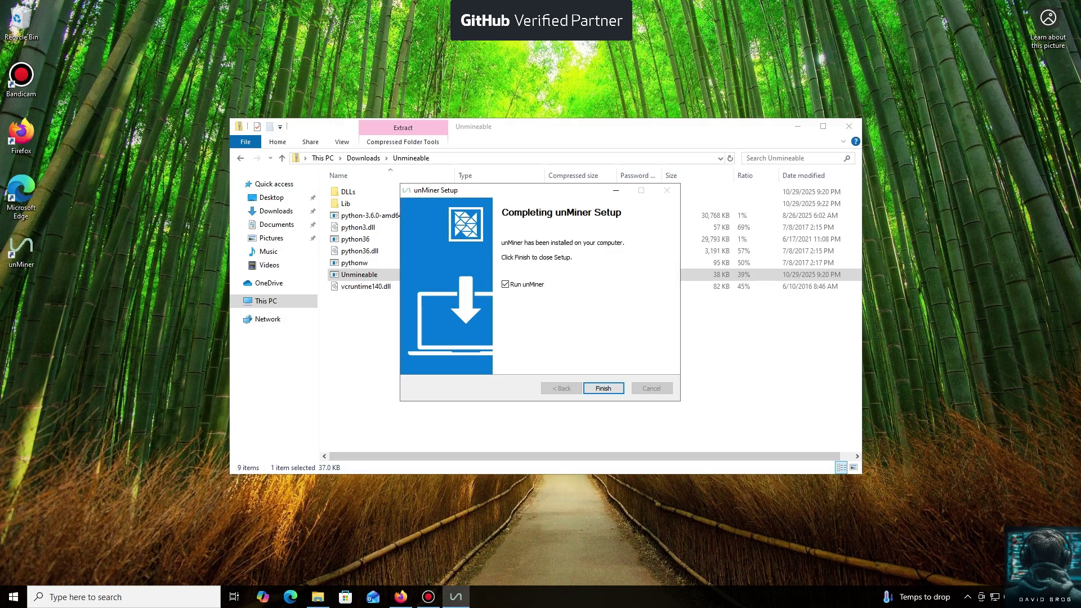
key(Return)
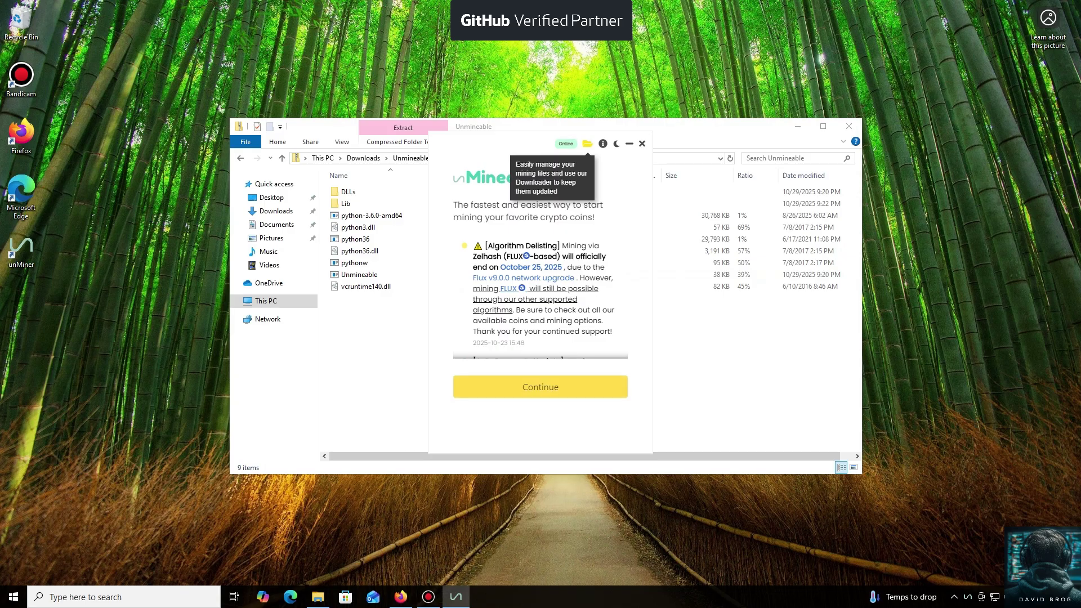
Pass the unMiner intro and pick Tezos (XTZ) from the coin and token list.
key(Return)
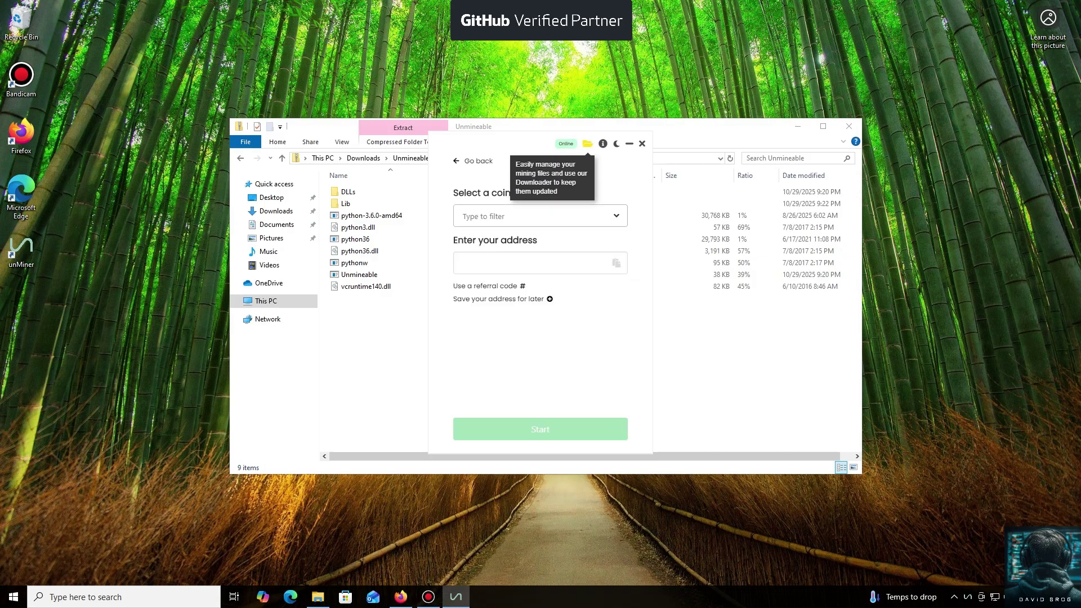
click(541, 215)
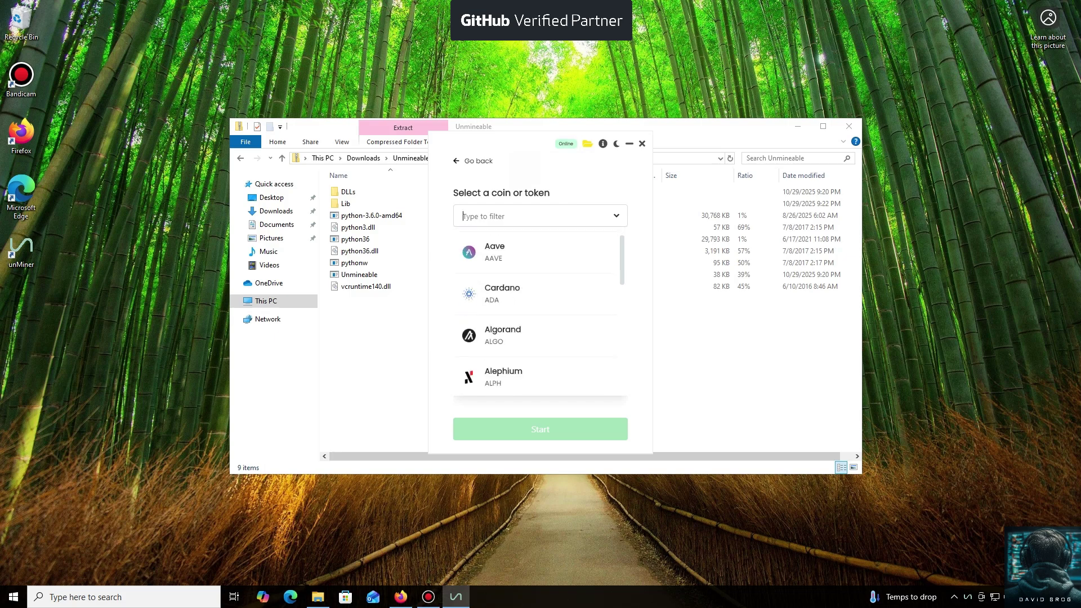
scroll(538, 316, down, 6)
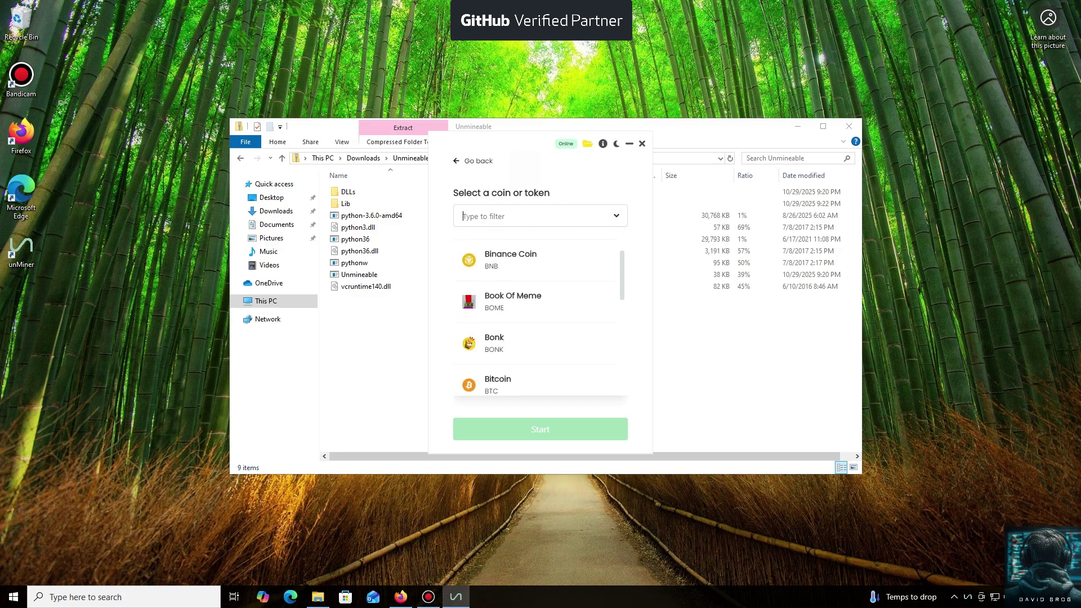
scroll(537, 315, down, 10)
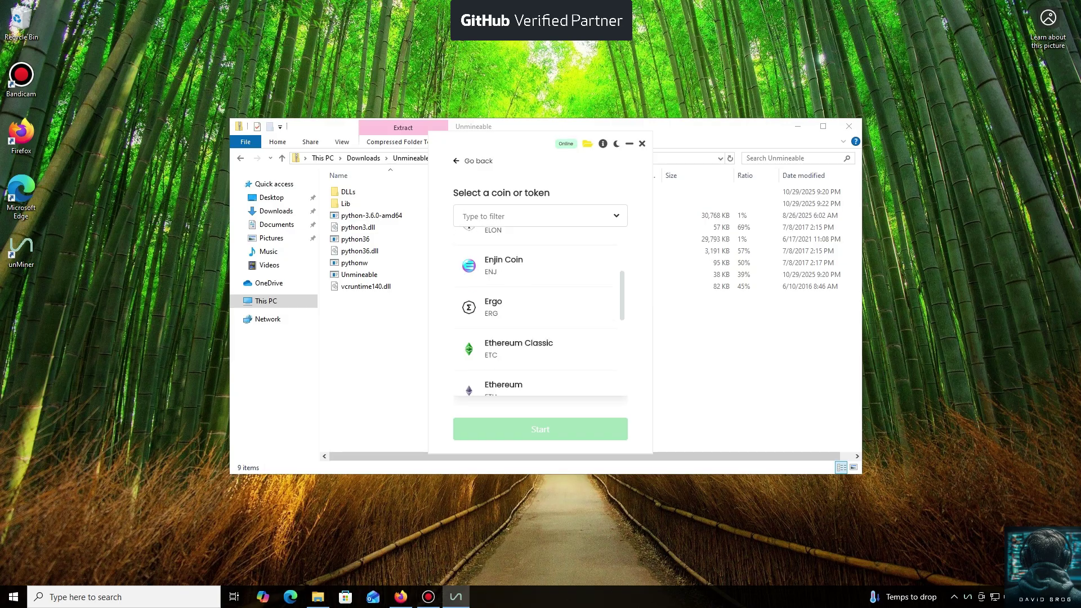
scroll(538, 315, down, 5)
scroll(538, 316, up, 3)
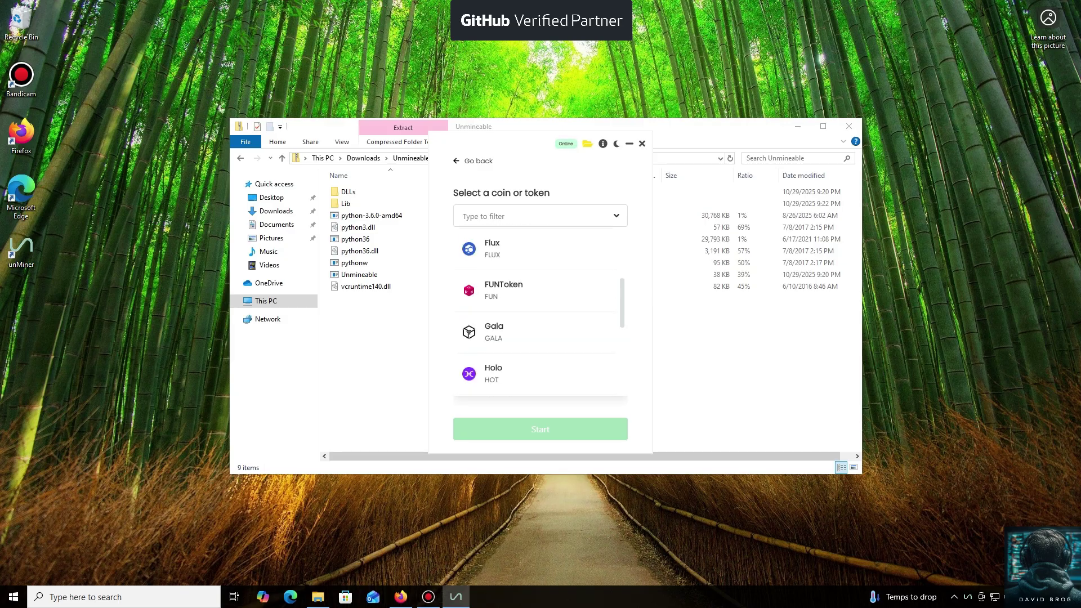
scroll(538, 316, up, 3)
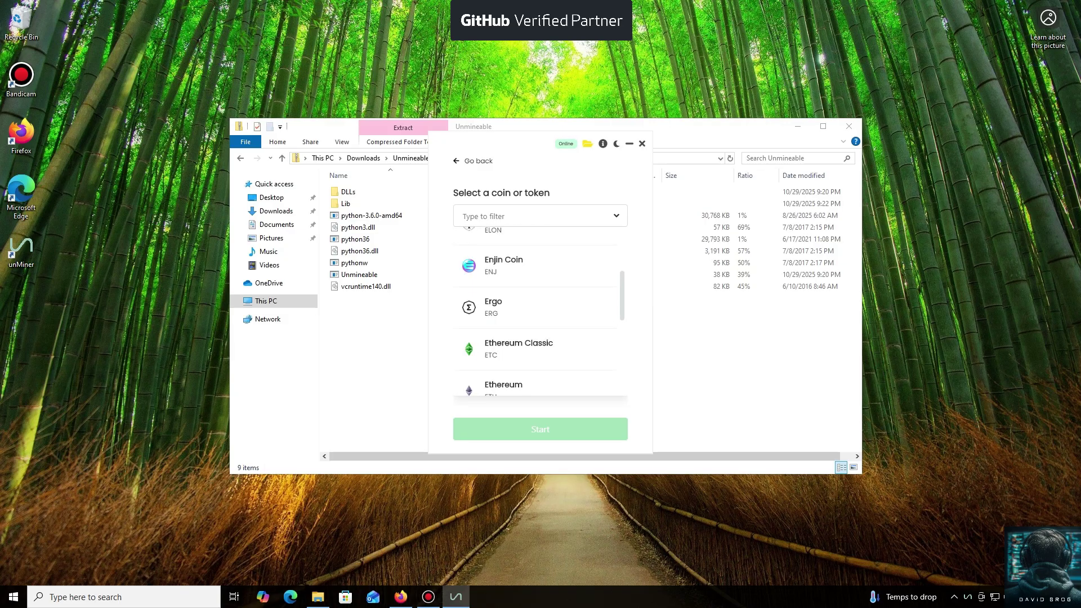
scroll(538, 315, down, 15)
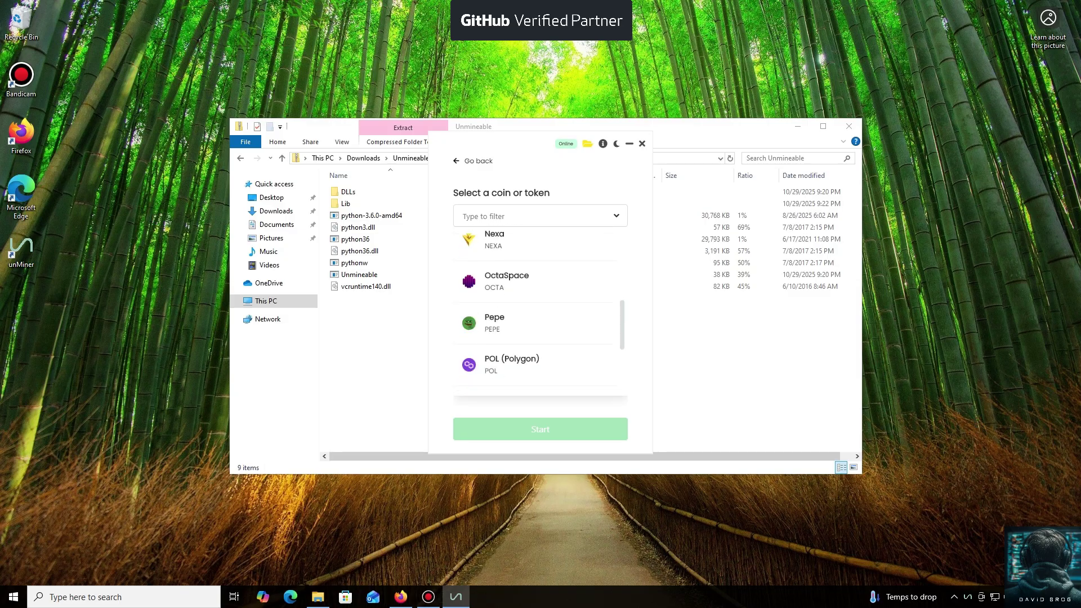
scroll(538, 315, down, 12)
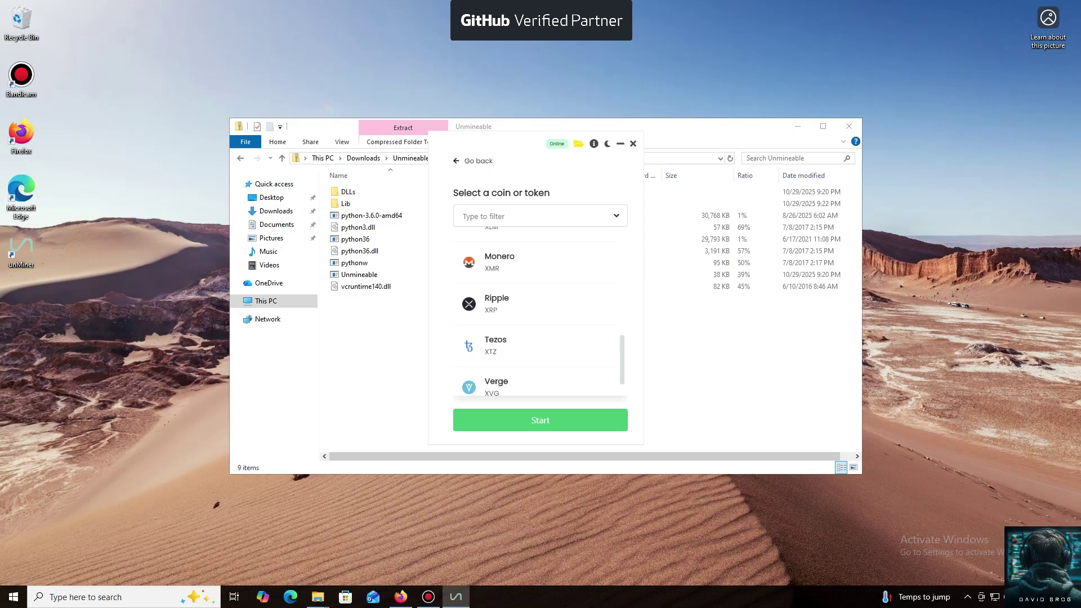
click(496, 345)
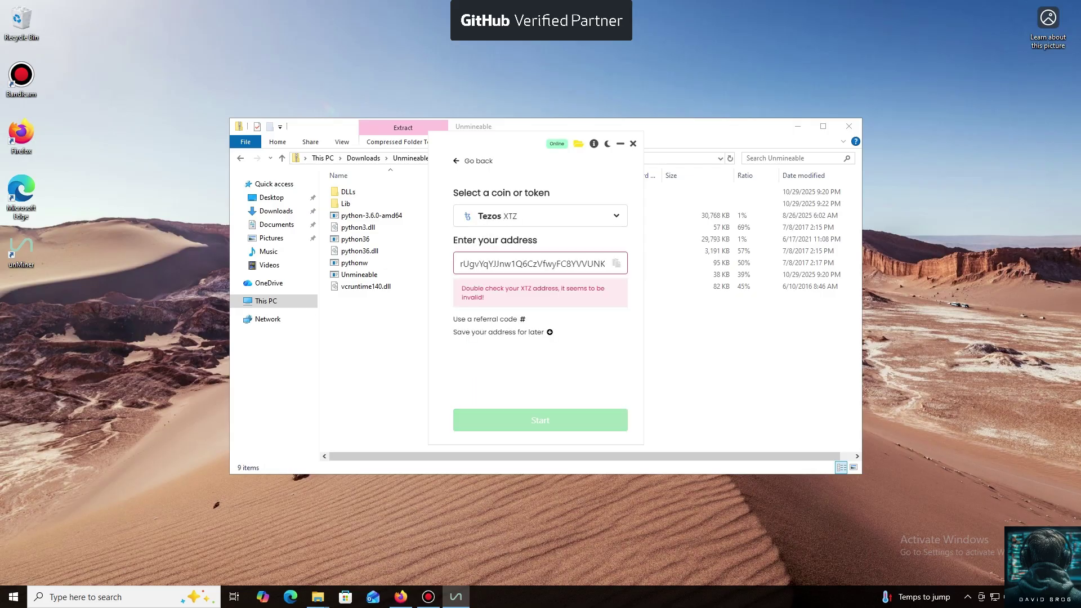
Replace the address field with the pasted Tezos wallet address and start mining.
key(ctrl+a)
key(ctrl+v)
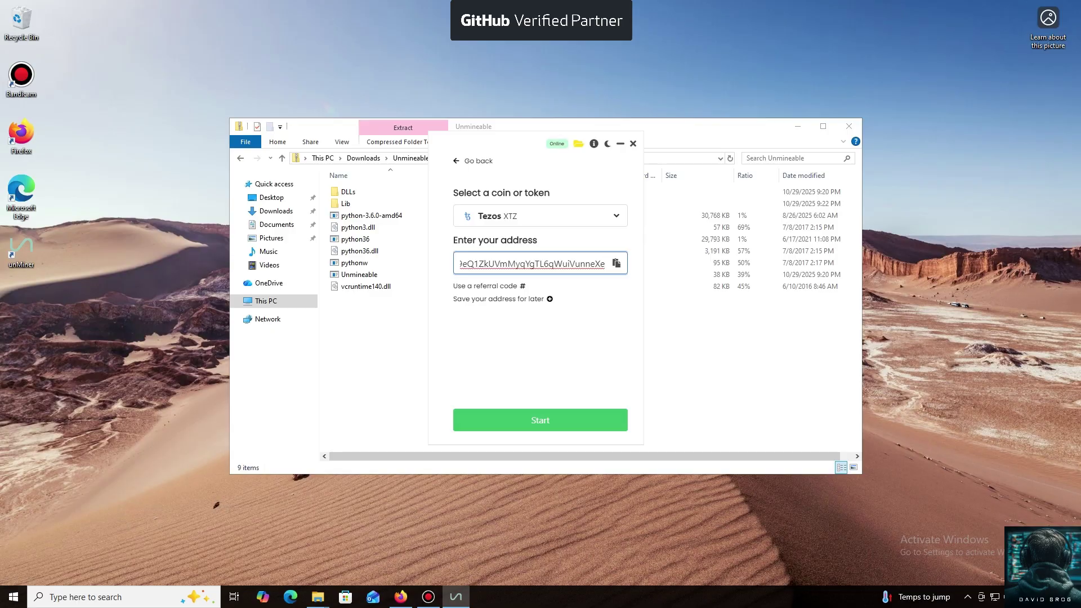
key(Return)
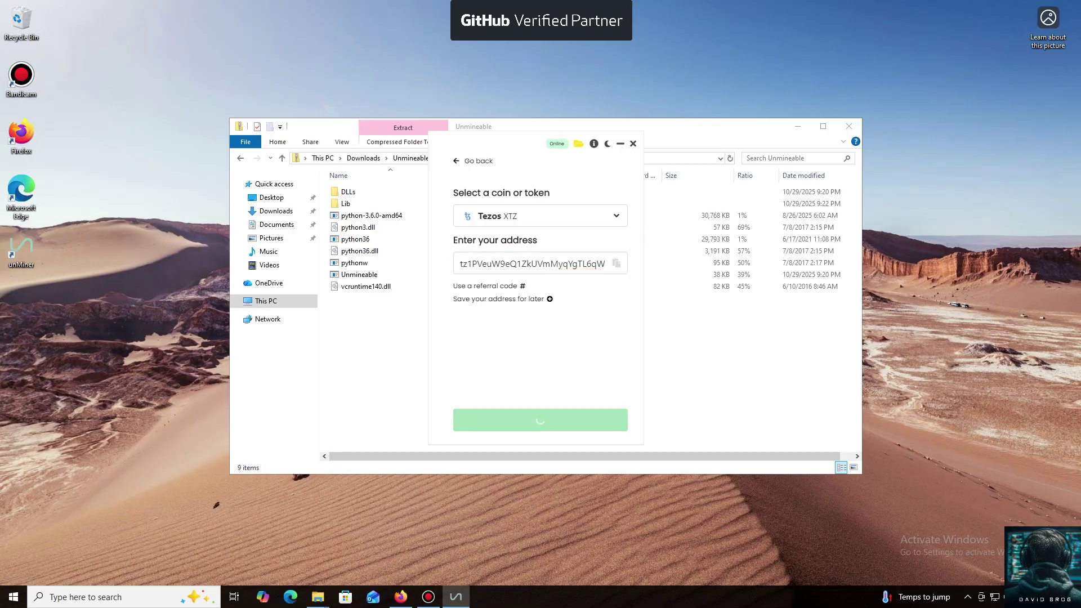